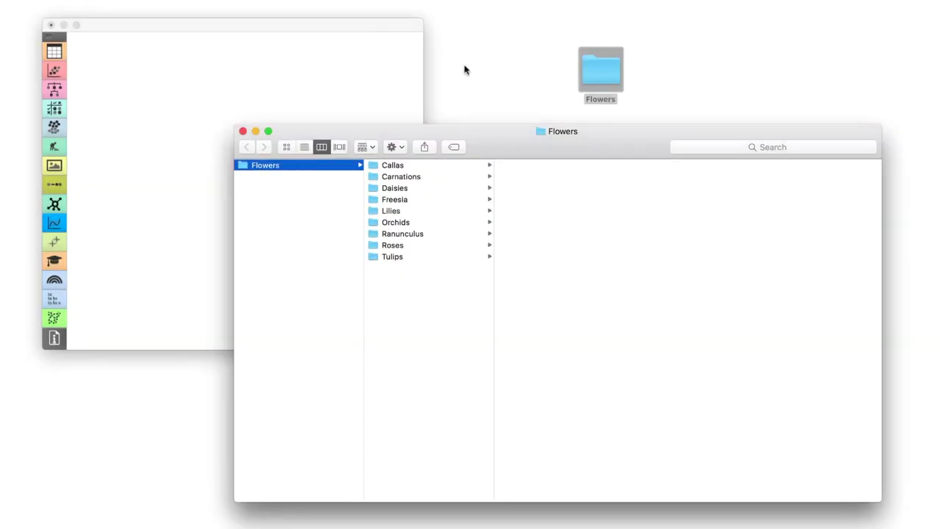
# - Browse into the Callas folder and preview calla_roses.jpg, calla_roses2.jpg and calla1.jpg
pyautogui.press('Right')
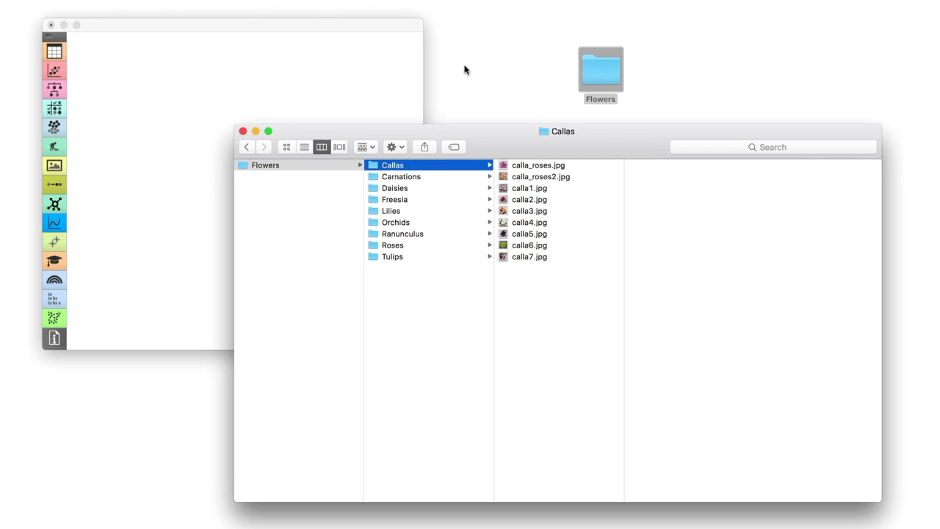
pyautogui.press('Right')
pyautogui.press('Down')
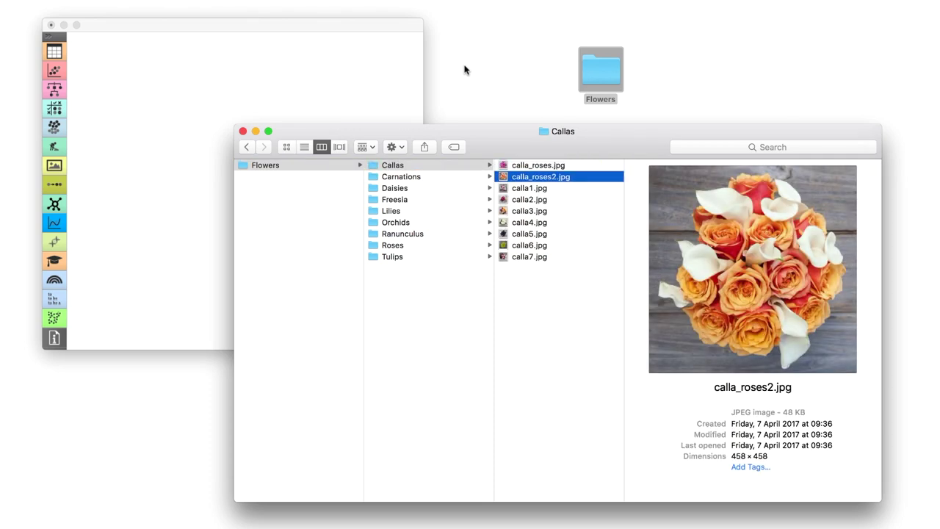
pyautogui.press('Down')
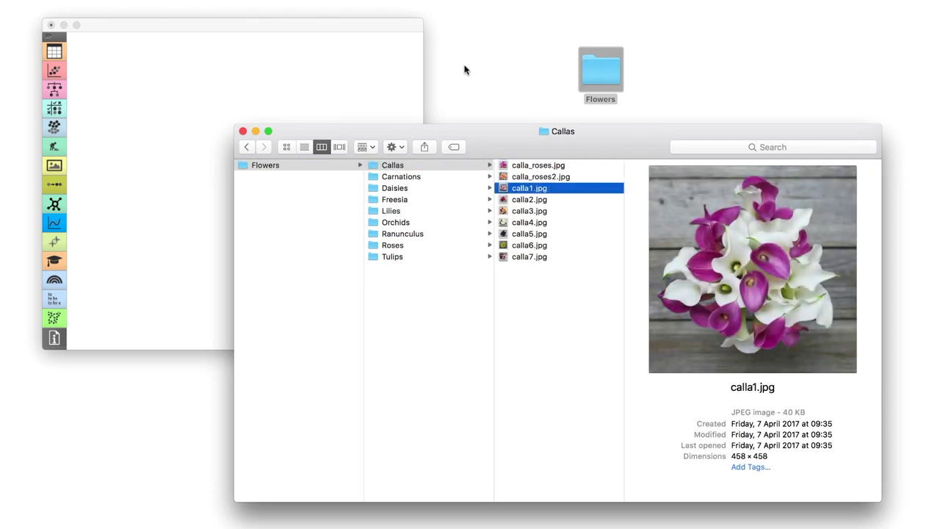
# - Close Finder and add an Import Images widget loaded with the Flowers folder
pyautogui.click(244, 131)
pyautogui.click(240, 111)
pyautogui.rightClick(144, 101)
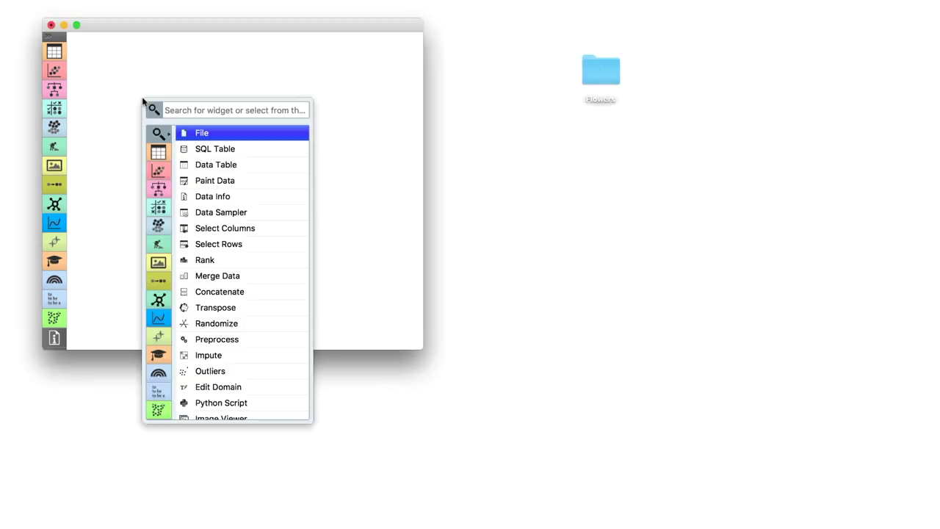
pyautogui.write('impor')
pyautogui.press('Return')
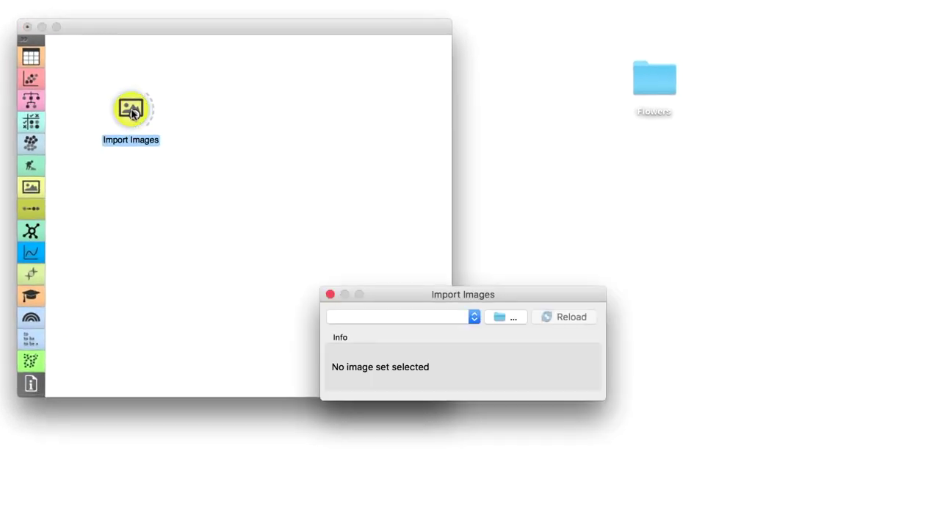
pyautogui.moveTo(602, 89); pyautogui.dragTo(428, 327)
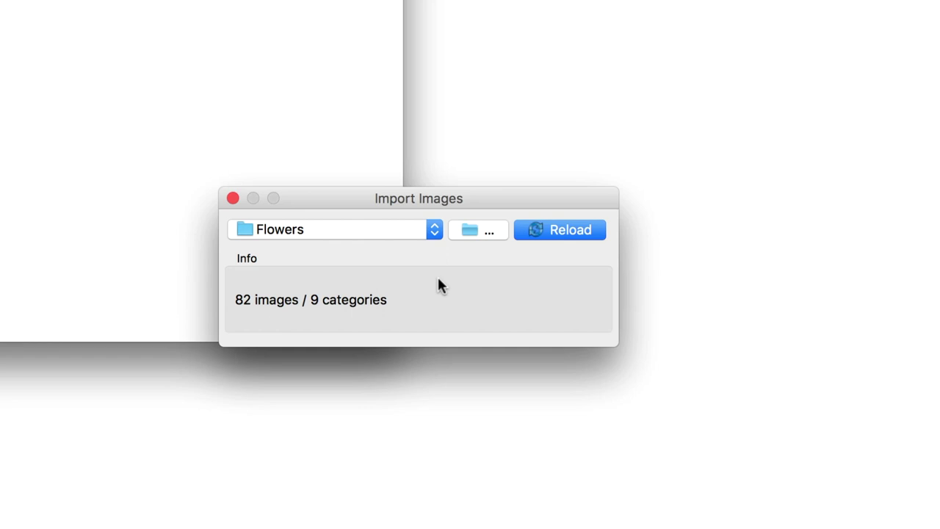
# - Attach an Image Viewer to Import Images and scroll through the category-labelled flower thumbnails
pyautogui.click(233, 198)
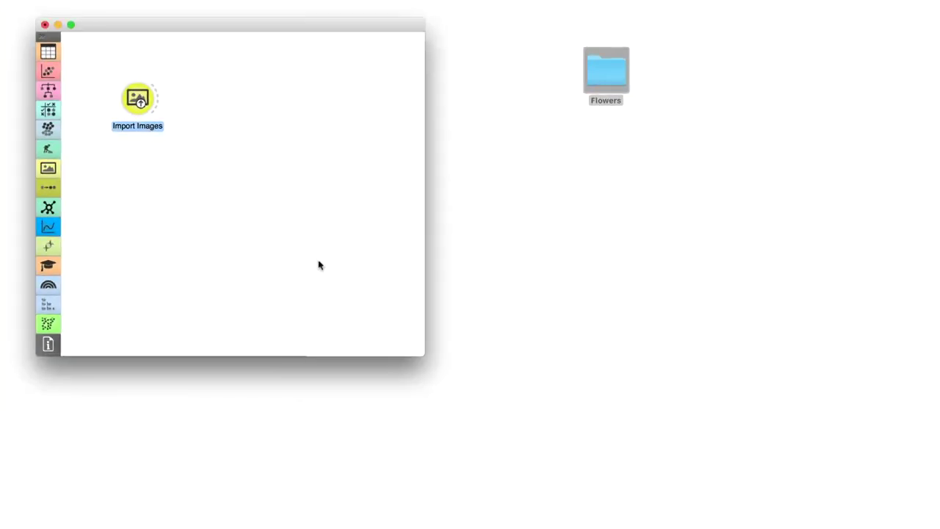
pyautogui.moveTo(155, 98); pyautogui.dragTo(239, 84)
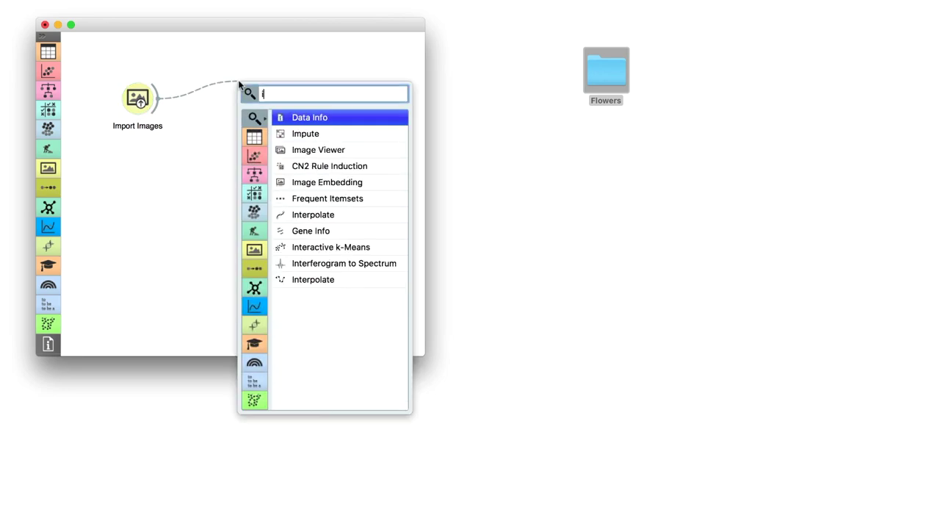
pyautogui.write('image')
pyautogui.press('Return')
pyautogui.doubleClick(252, 83)
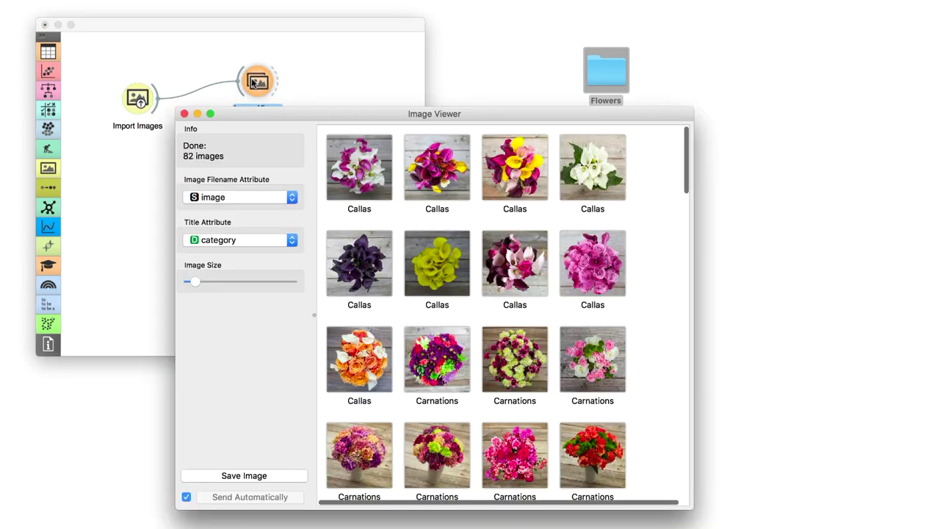
pyautogui.scroll(-5, 673, 231)
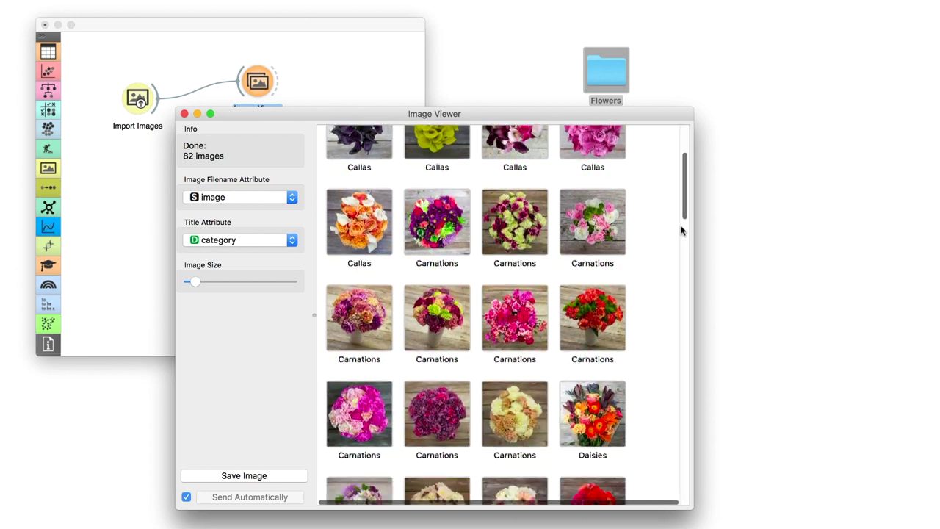
# - Add an Image Embedding widget fed by Import Images
pyautogui.click(185, 115)
pyautogui.moveTo(154, 105); pyautogui.dragTo(226, 179)
pyautogui.write('image')
pyautogui.press('Down')
pyautogui.press('Return')
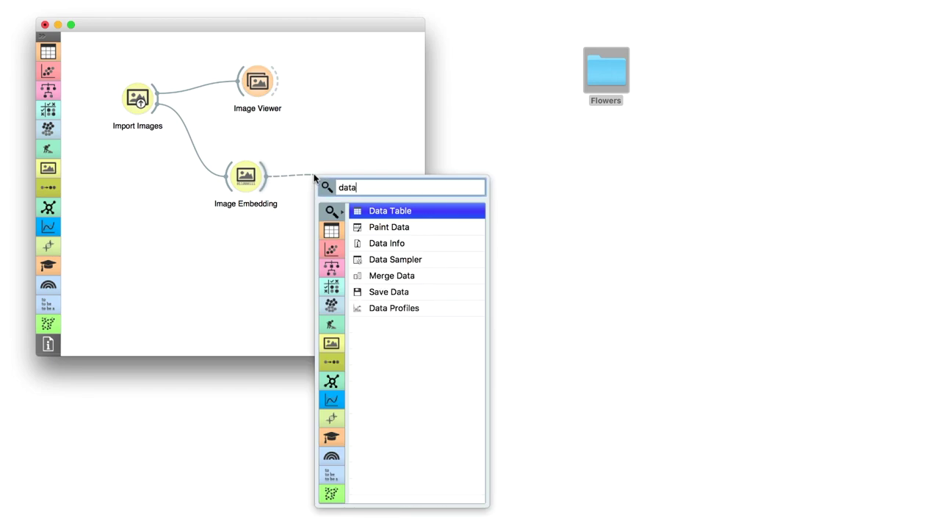
# - Link a Data Table to Image Embedding and browse its 82 rows and 2048 feature columns
pyautogui.write('a')
pyautogui.press('Return')
pyautogui.doubleClick(331, 174)
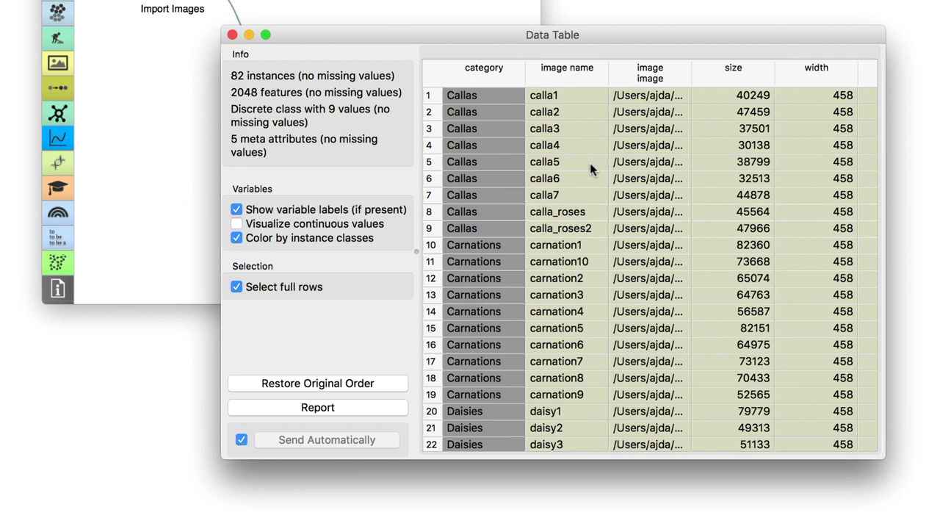
pyautogui.scroll(-5, 590, 162)
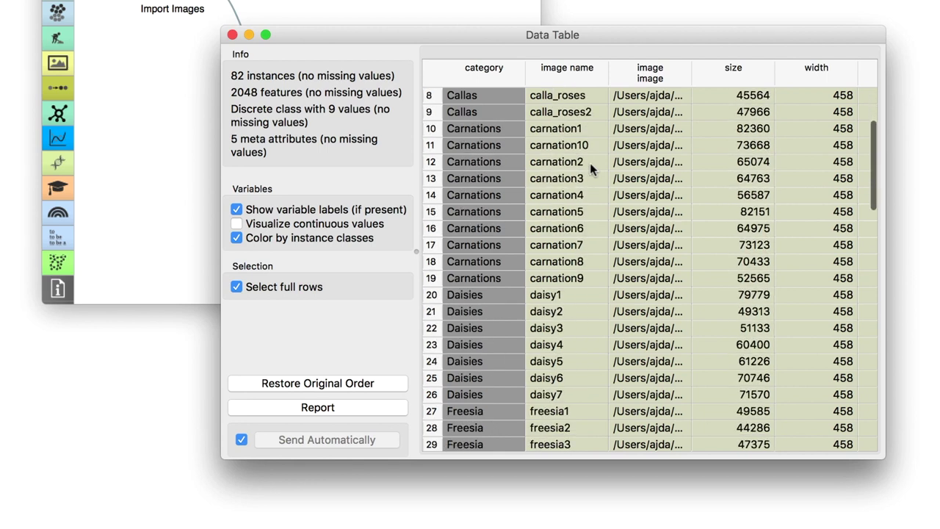
pyautogui.hscroll(5, 590, 162)
pyautogui.hscroll(5, 590, 162)
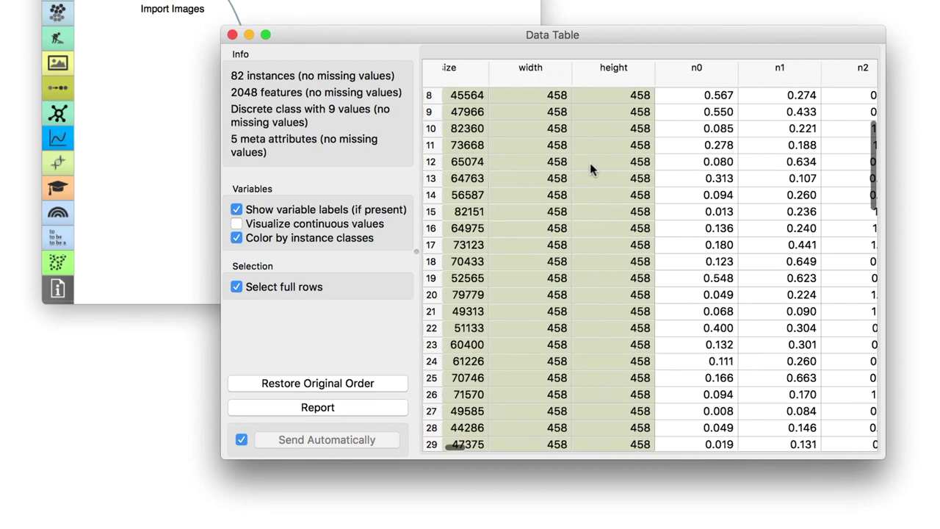
pyautogui.hscroll(-1, 590, 162)
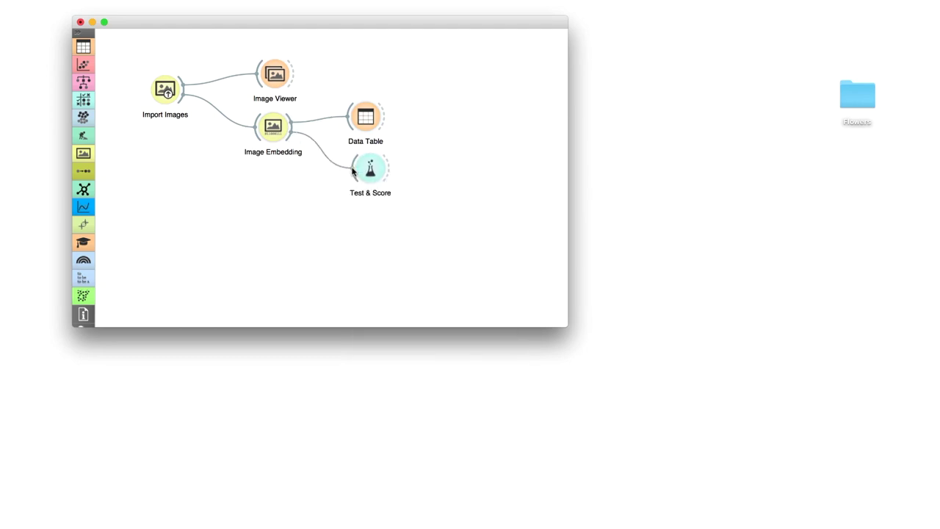
# - Add a Logistic Regression widget and connect it as the learner for Test & Score
pyautogui.rightClick(272, 200)
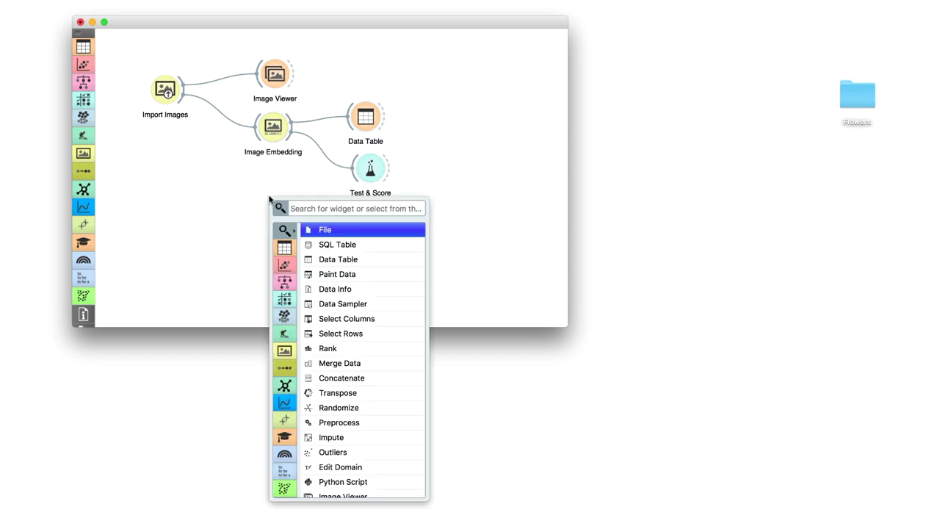
pyautogui.write('logi')
pyautogui.press('Return')
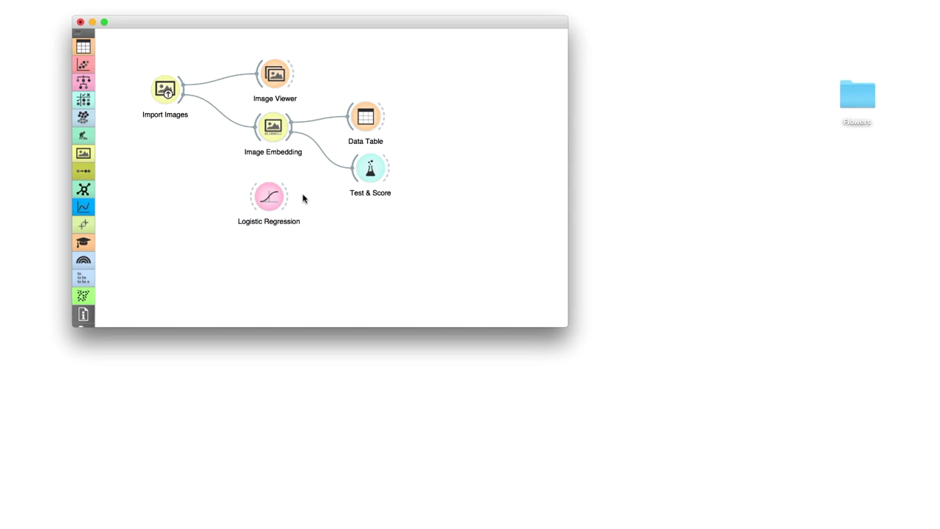
pyautogui.moveTo(289, 197); pyautogui.dragTo(355, 178)
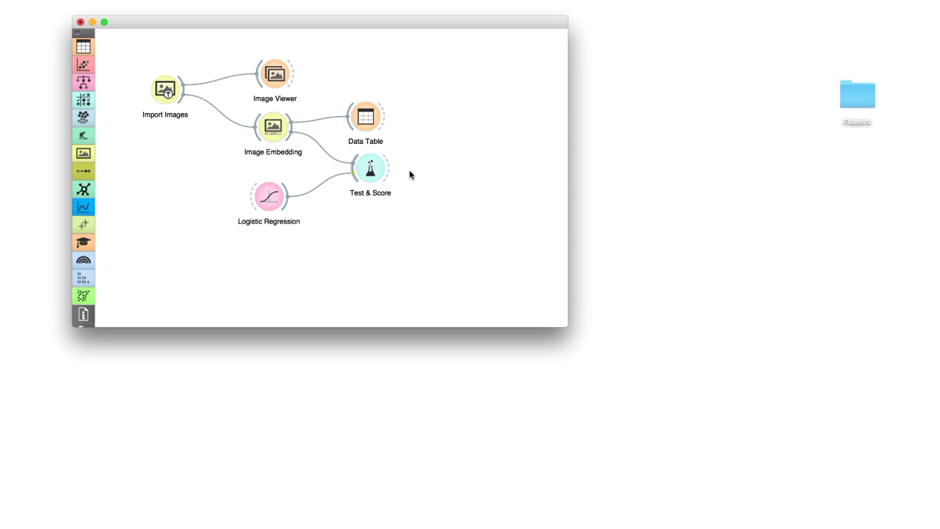
# - Open Test & Score to view Logistic Regression's cross-validation: AUC 0.973, CA 0.720, F1 0.712
pyautogui.doubleClick(388, 167)
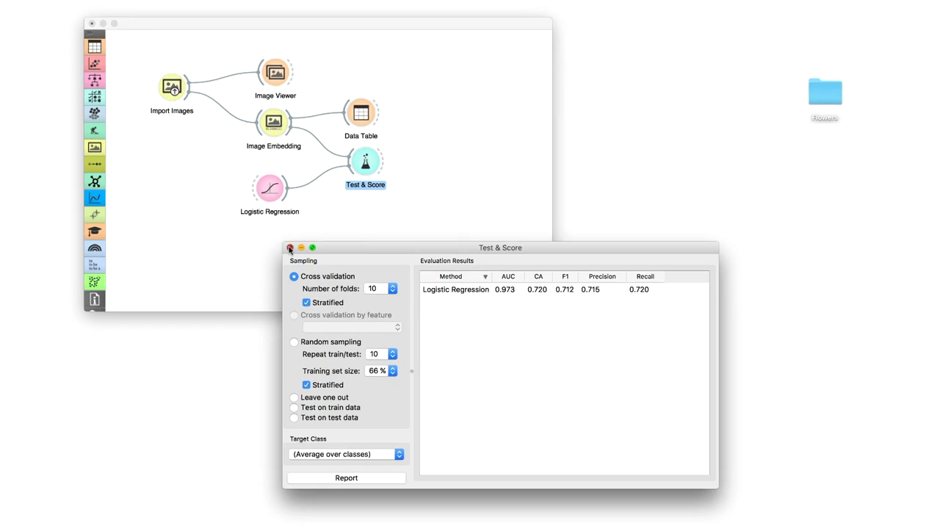
# - Add a Confusion Matrix fed by Test & Score and open it
pyautogui.click(290, 248)
pyautogui.moveTo(383, 162); pyautogui.dragTo(419, 163)
pyautogui.write('co')
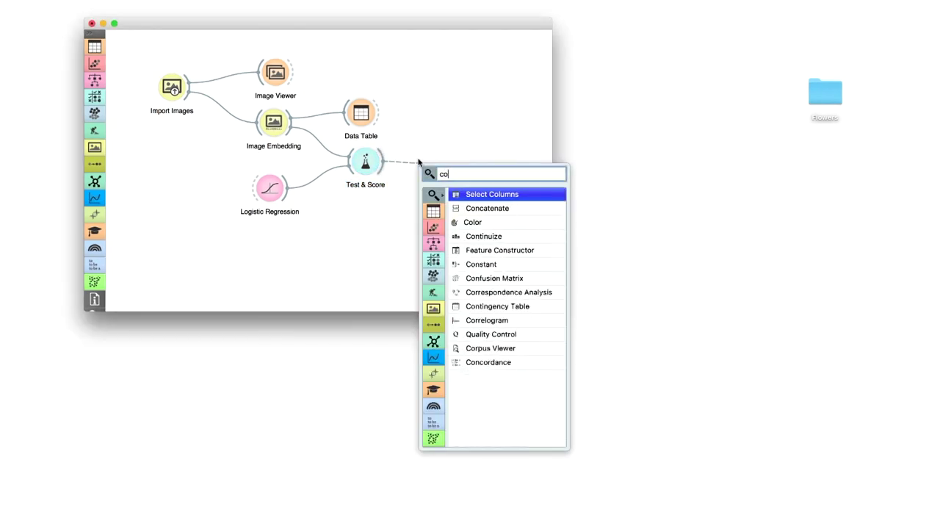
pyautogui.write('nfu')
pyautogui.press('Return')
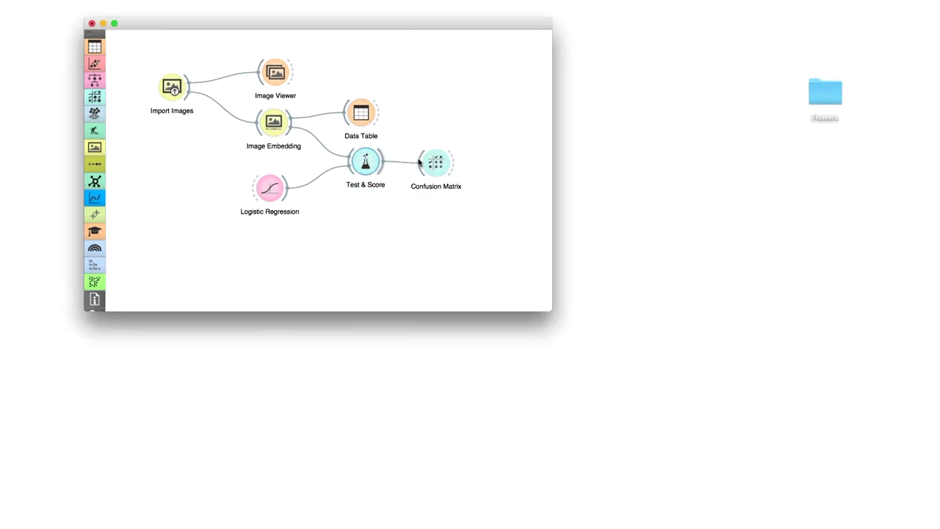
pyautogui.doubleClick(434, 162)
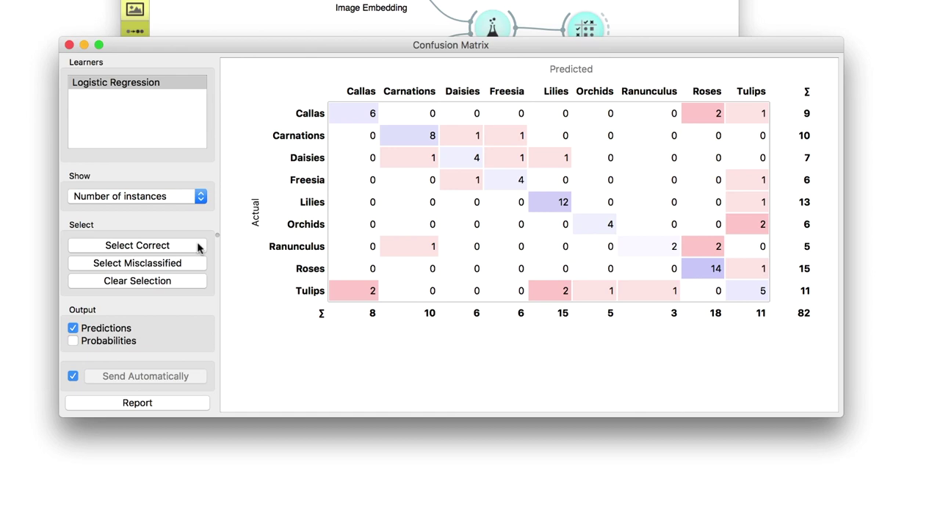
# - Try Select Correct, then Select Misclassified, then Clear Selection in the Confusion Matrix
pyautogui.click(198, 248)
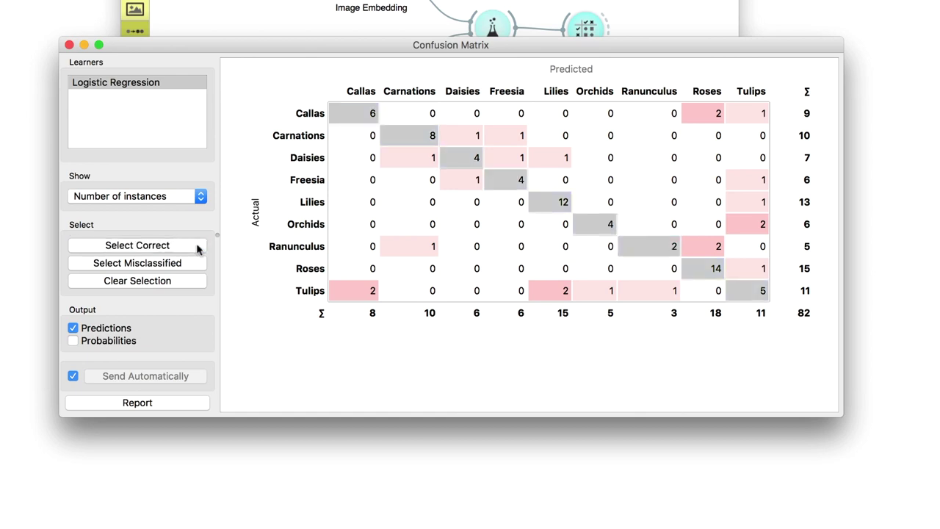
pyautogui.click(137, 263)
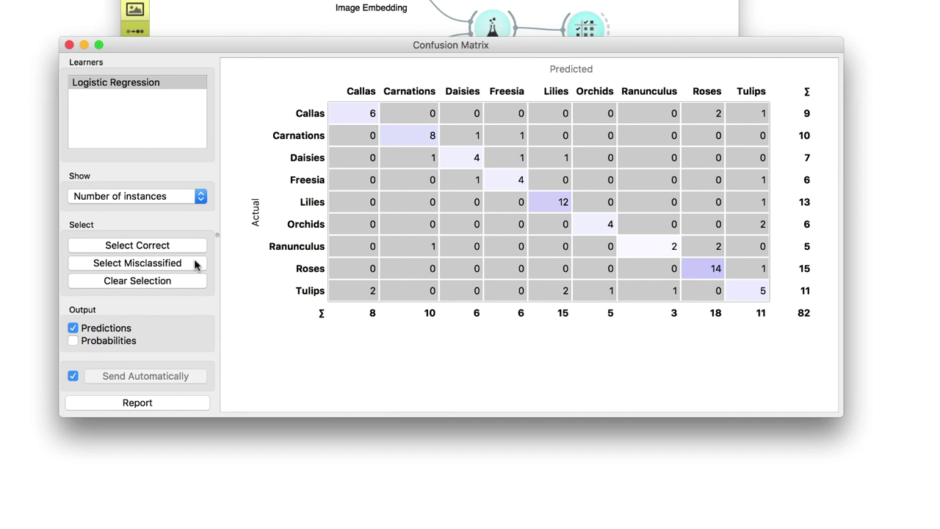
pyautogui.click(195, 282)
pyautogui.moveTo(349, 293)
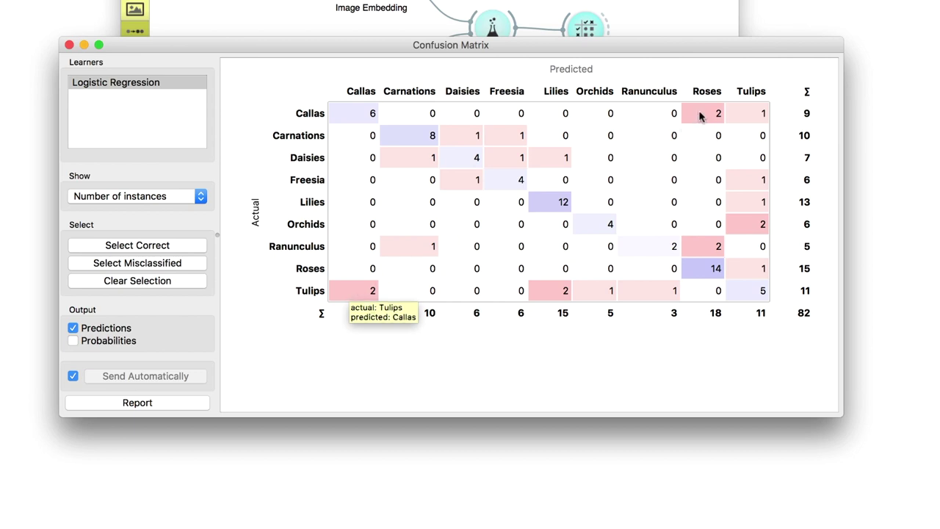
pyautogui.moveTo(700, 116)
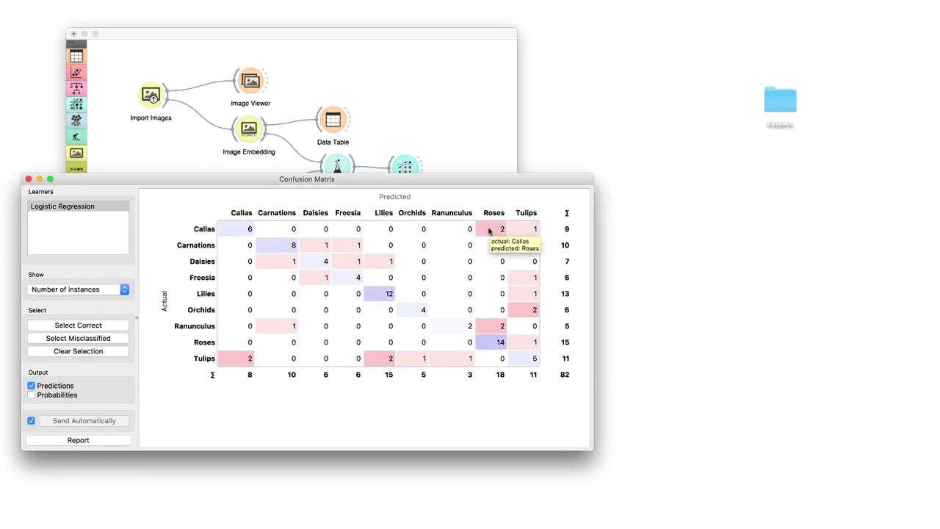
# - Select the Callas-predicted-as-Roses cell and show it in a new Image Viewer linked to Confusion Matrix
pyautogui.click(490, 230)
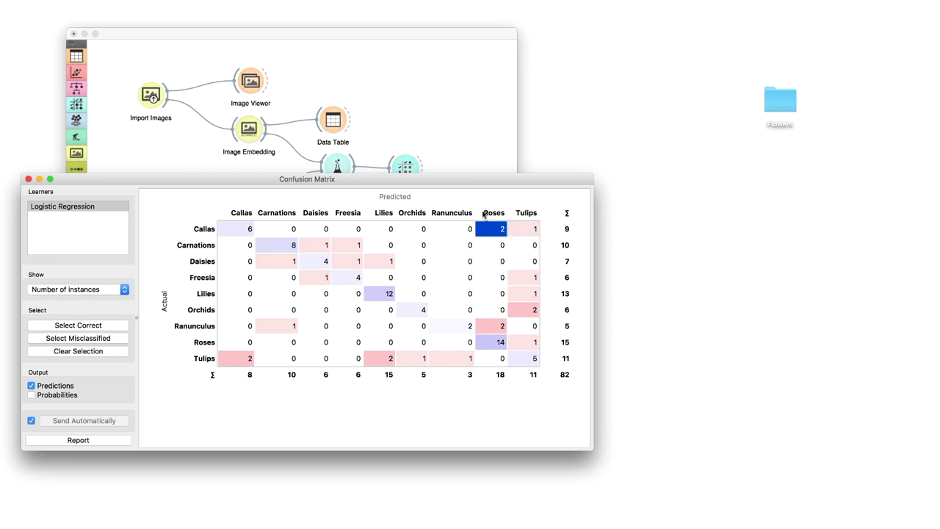
pyautogui.click(428, 170)
pyautogui.moveTo(427, 170); pyautogui.dragTo(461, 172)
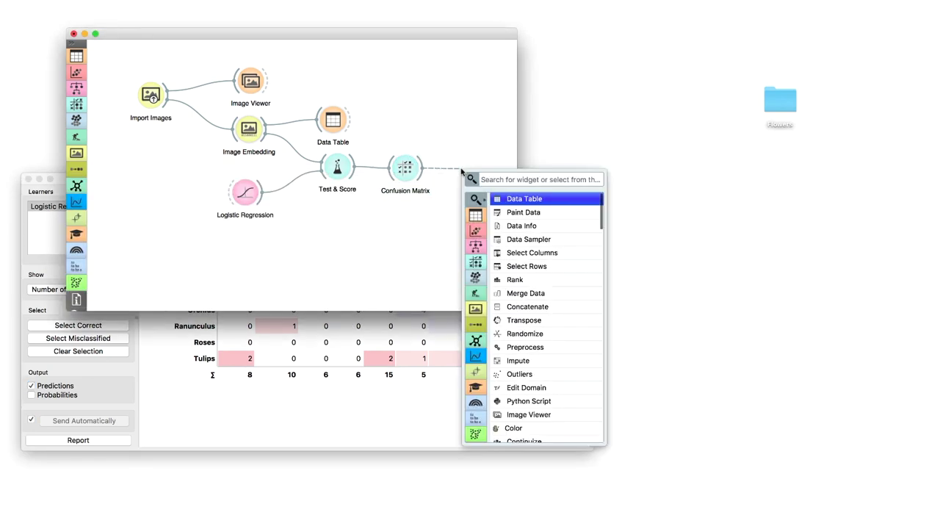
pyautogui.write('imag')
pyautogui.press('Return')
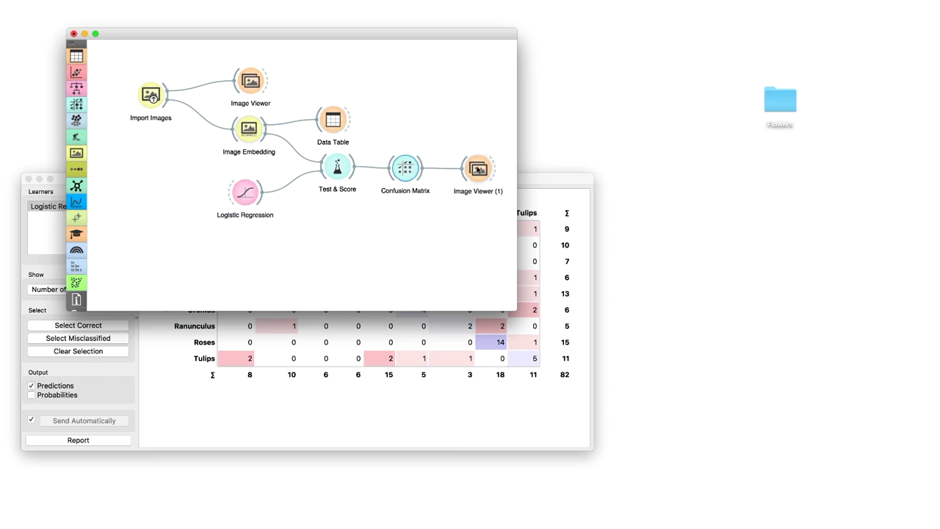
pyautogui.doubleClick(478, 169)
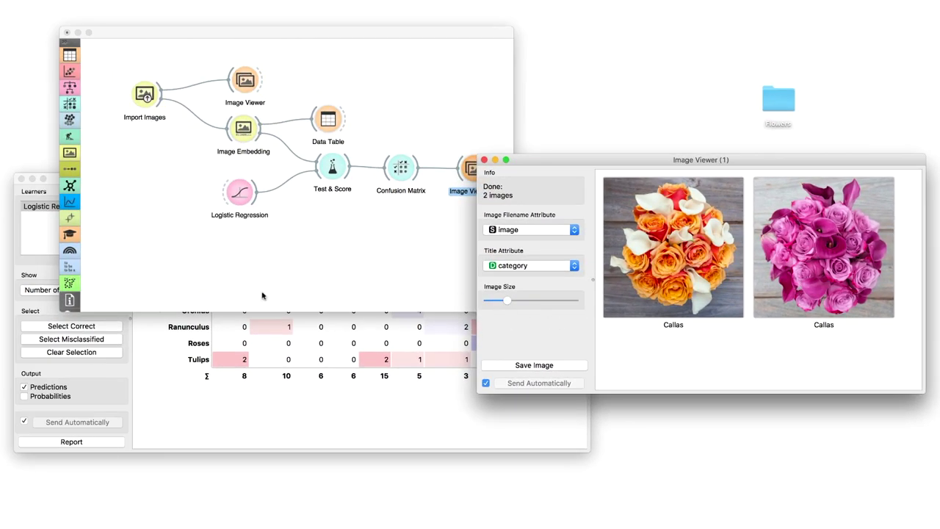
# - Step through the Tulips cells predicted as Lilies, Orchids, then Ranunculus in the Confusion Matrix
pyautogui.click(129, 360)
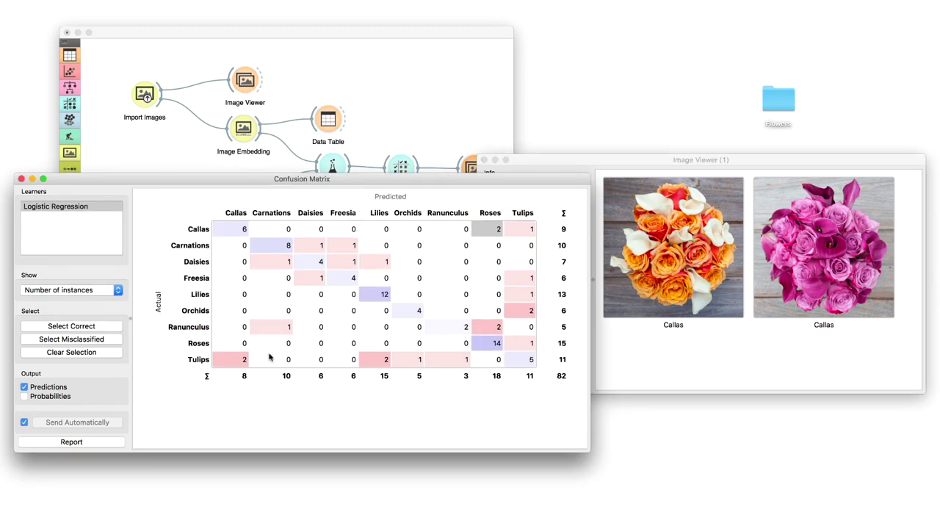
pyautogui.click(381, 360)
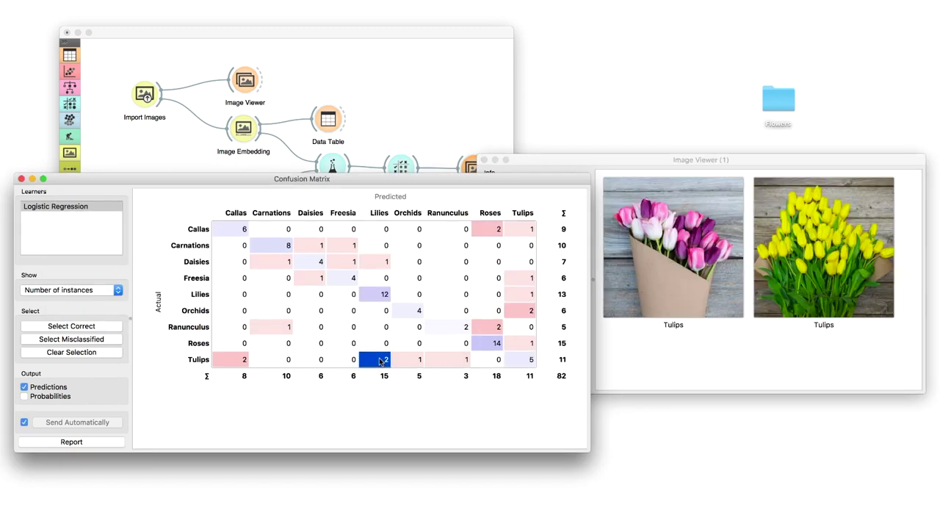
pyautogui.click(408, 361)
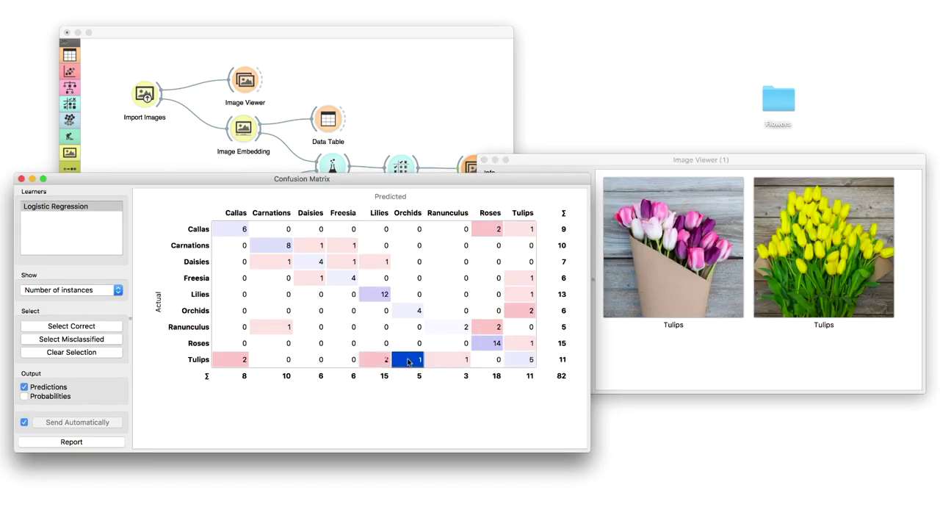
pyautogui.click(445, 362)
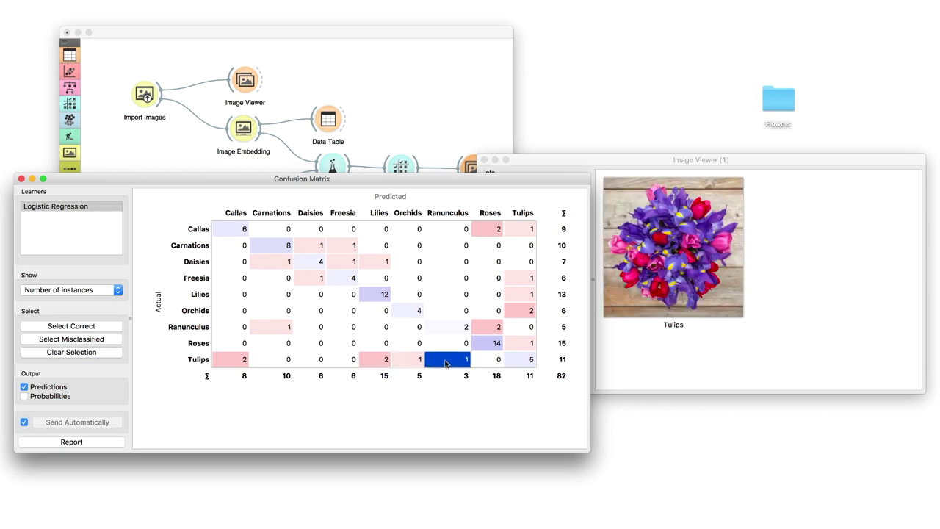